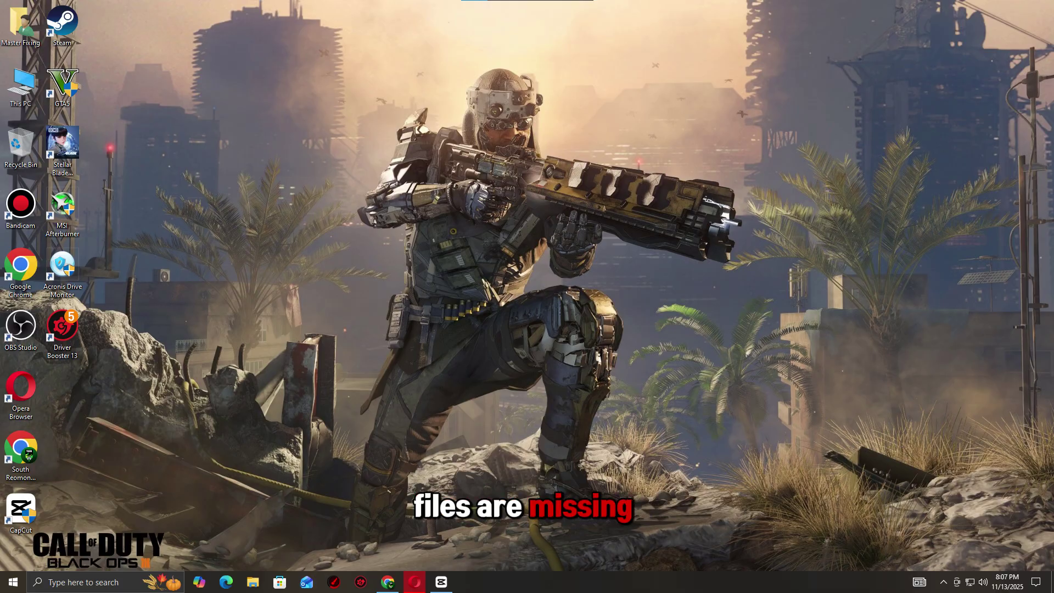
Launch Steam from its desktop shortcut.
double_click(63, 24)
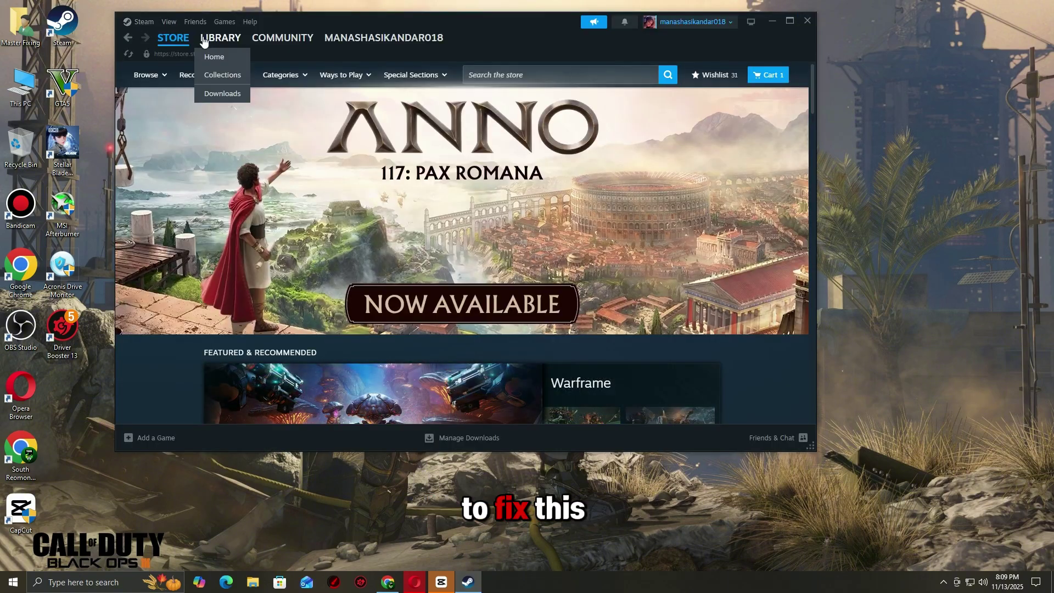
Open Stellar Blade Demo's properties at the Installed Files section.
click(204, 41)
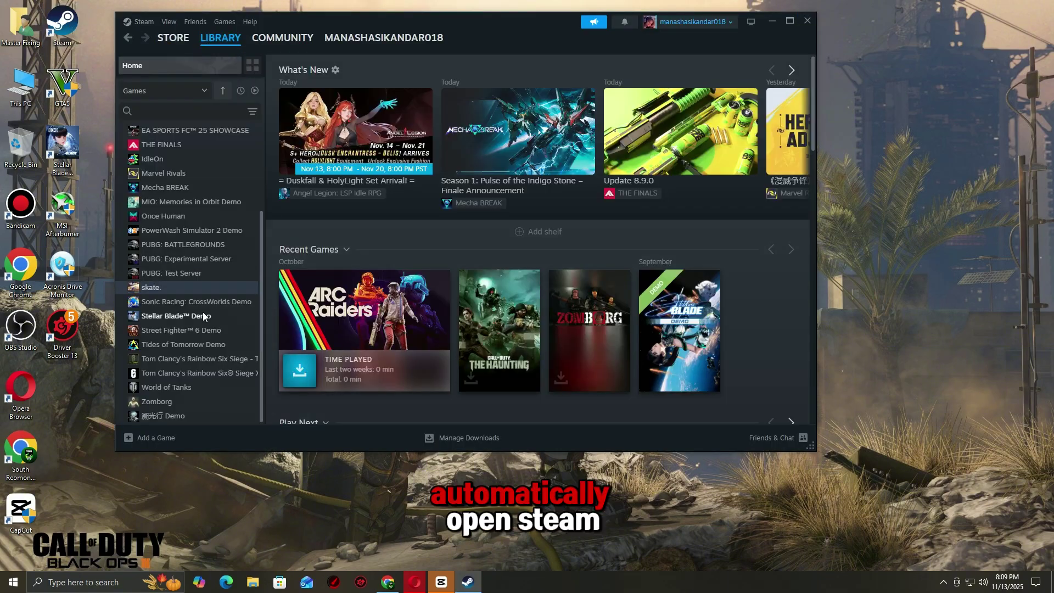
right_click(176, 316)
click(224, 400)
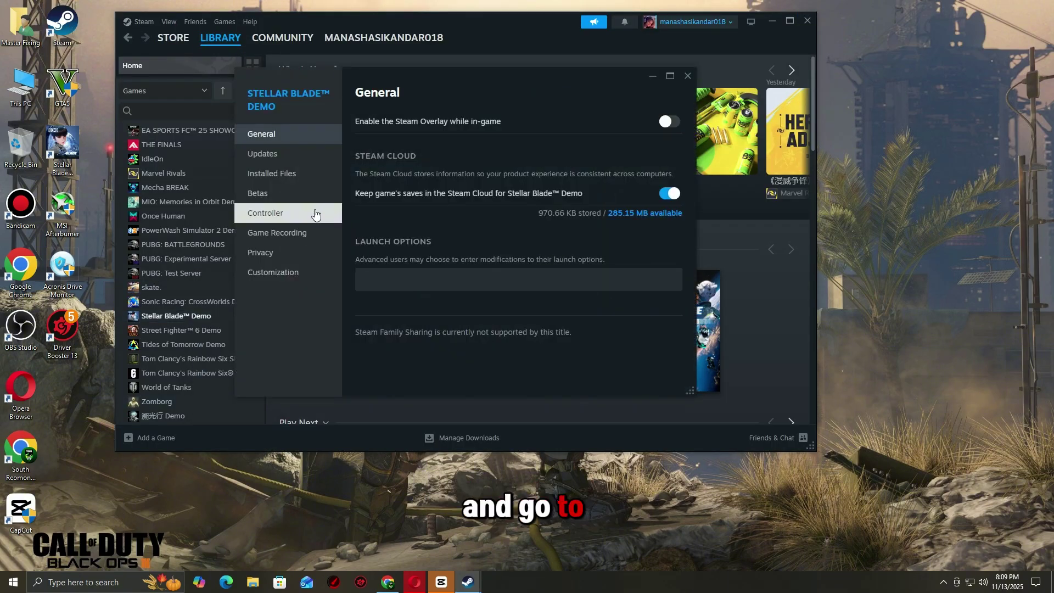
click(271, 174)
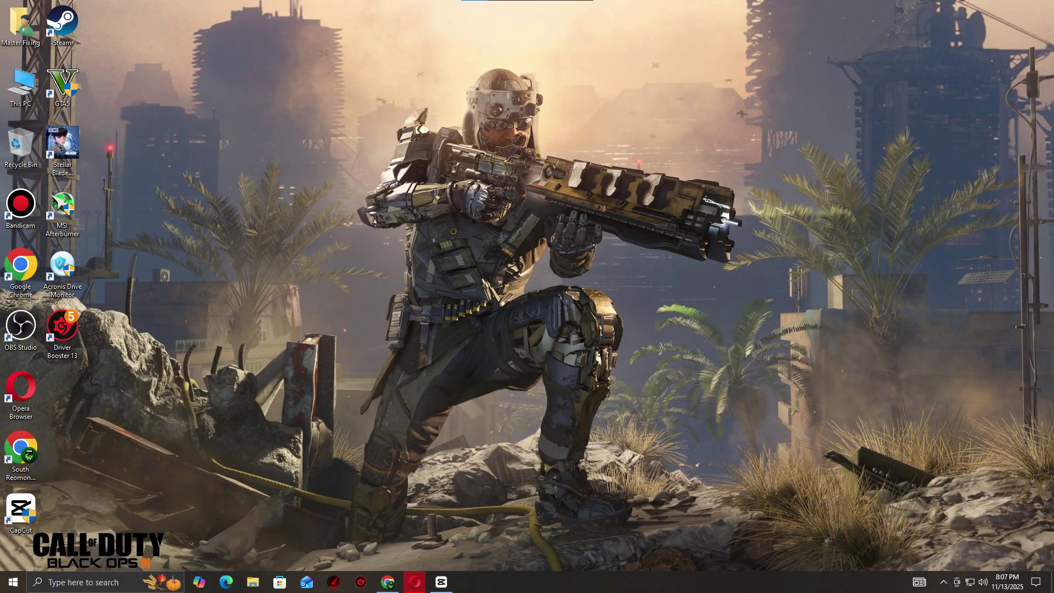
Open Device Manager and start updating the Radeon RX 470 Series driver under Display adapters.
key(super+s)
text(dev)
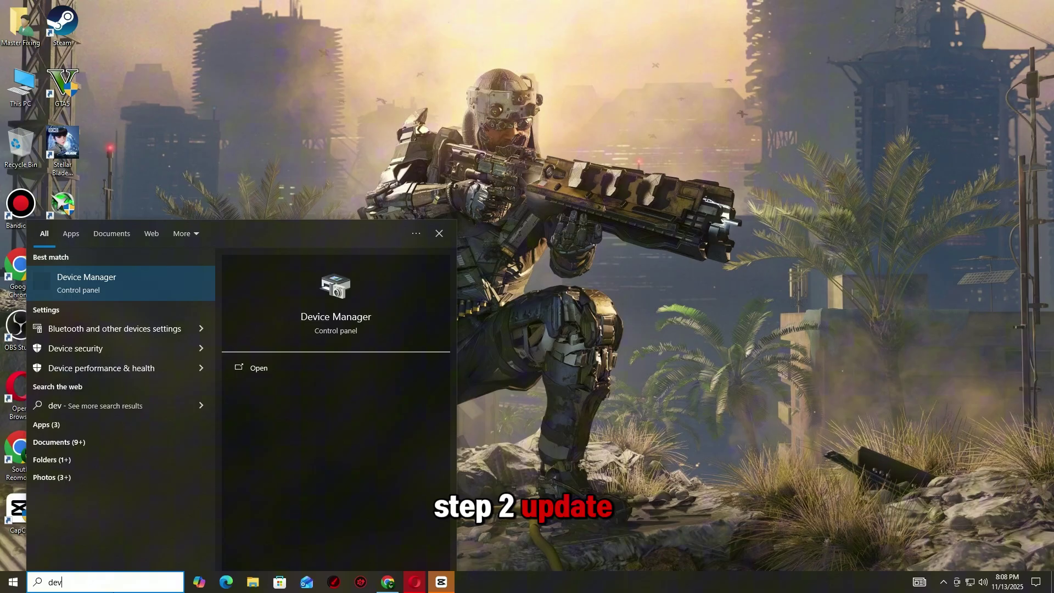
text(ice)
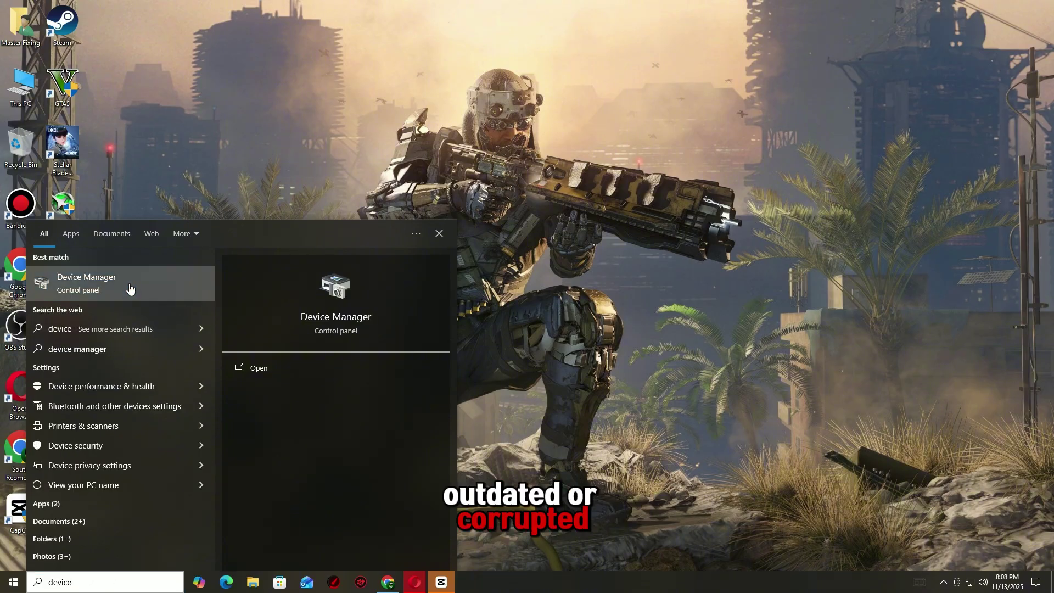
click(129, 283)
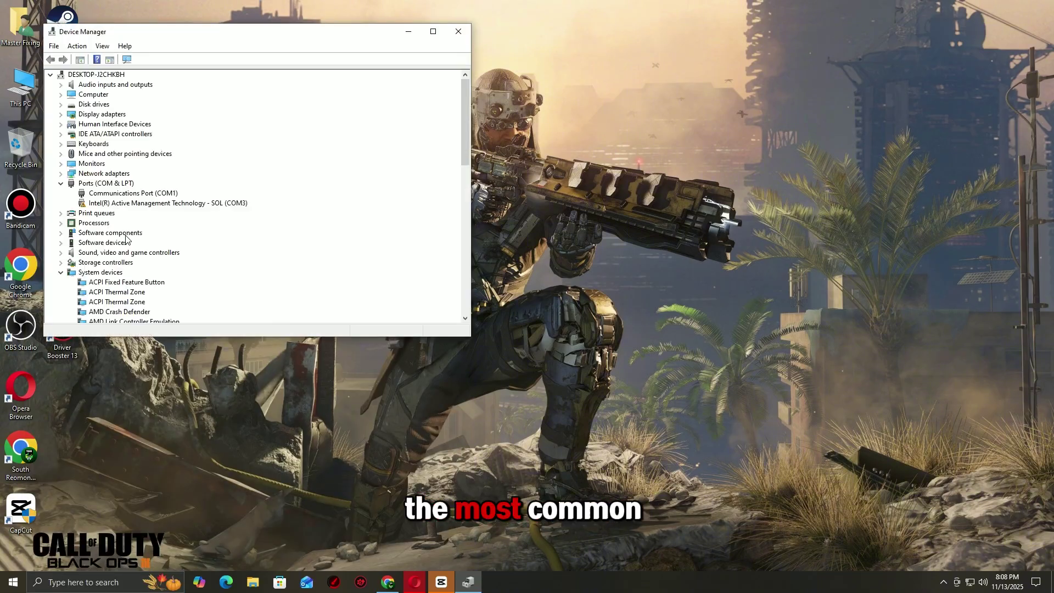
double_click(102, 115)
right_click(127, 123)
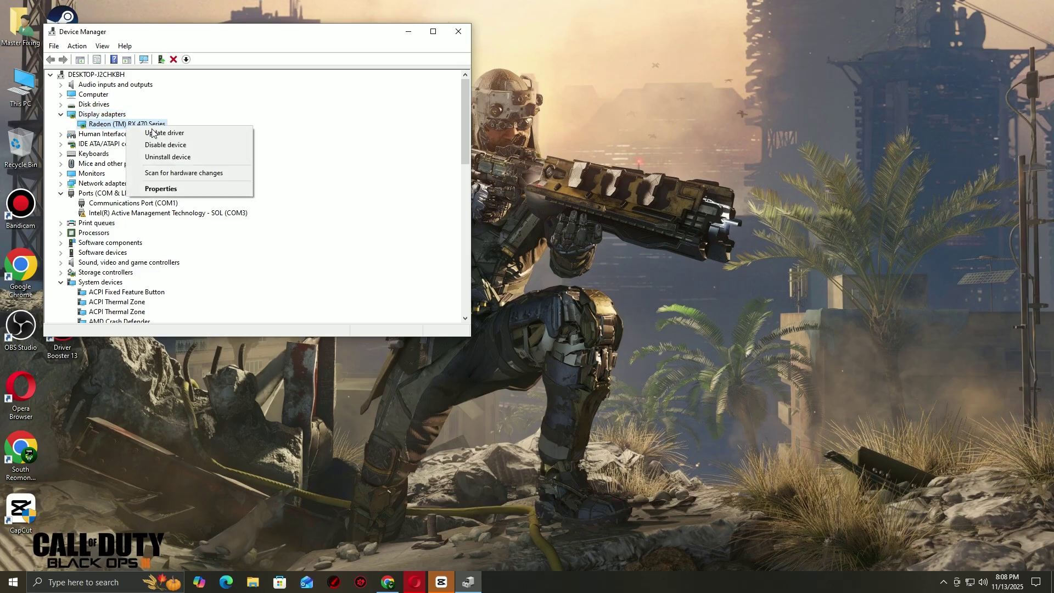
click(157, 132)
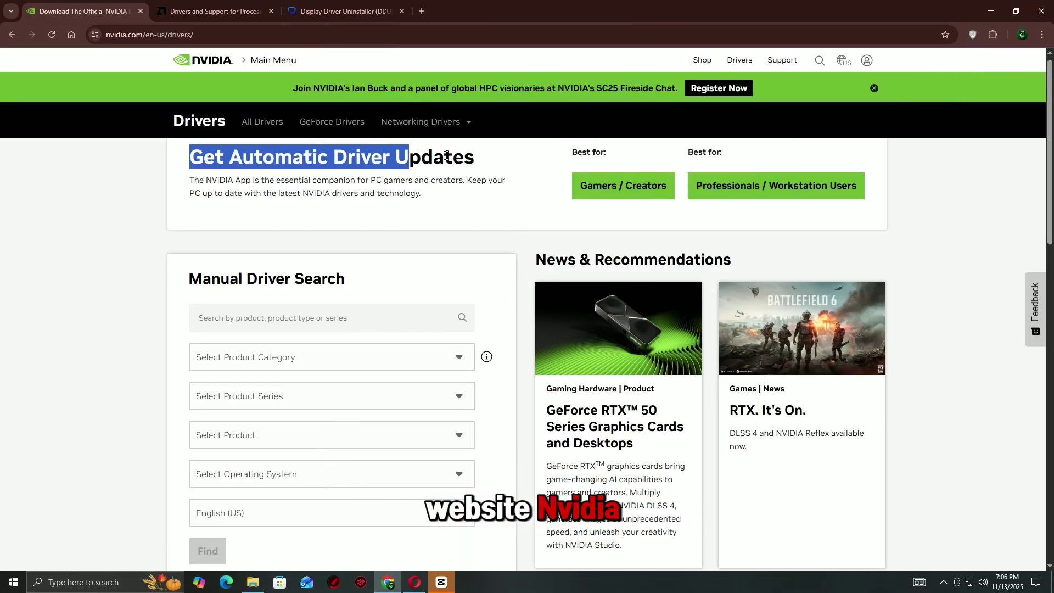
Highlight the NVIDIA page's driver headings, then the AMD page's Windows drivers heading.
drag(447, 156, 476, 156)
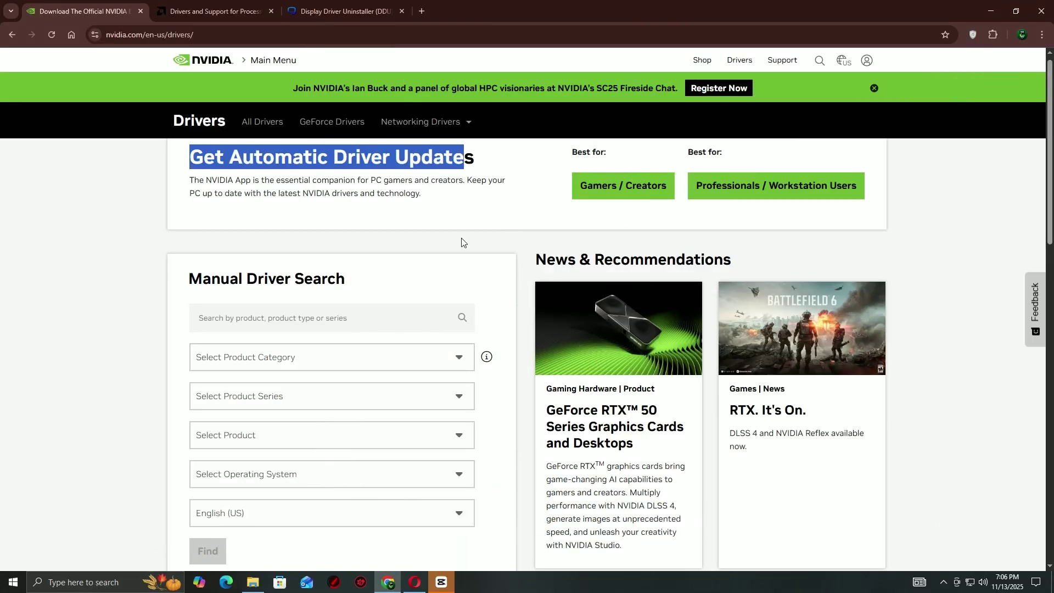
drag(346, 279, 187, 279)
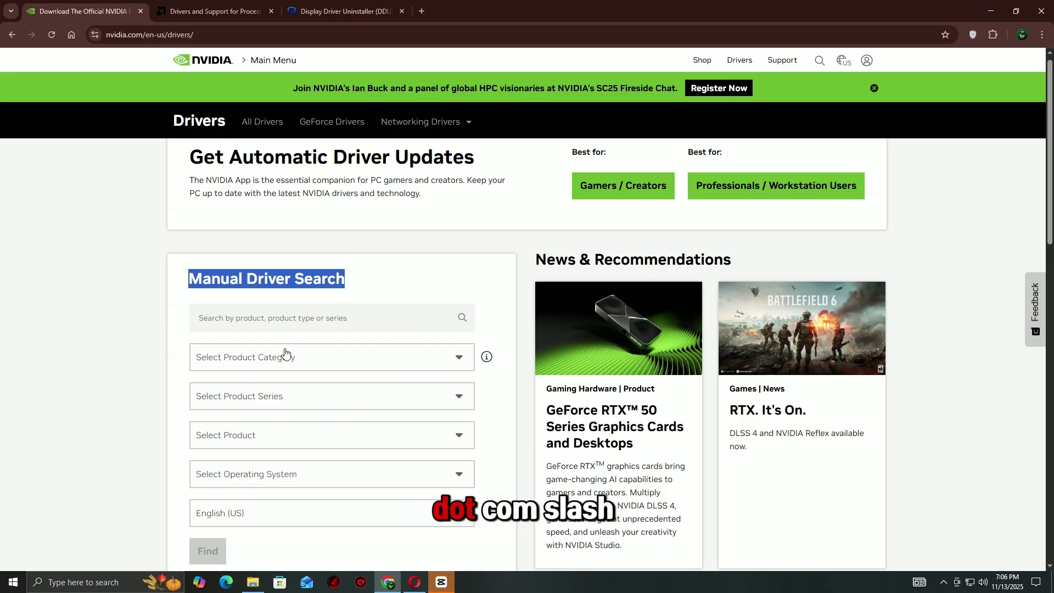
key(ctrl+Tab)
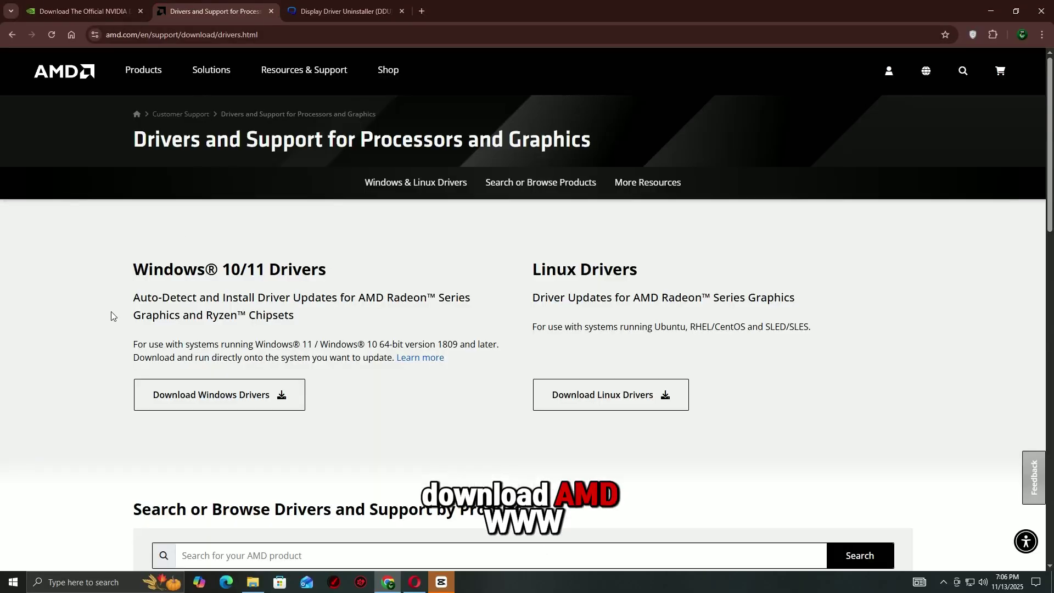
drag(134, 269, 297, 316)
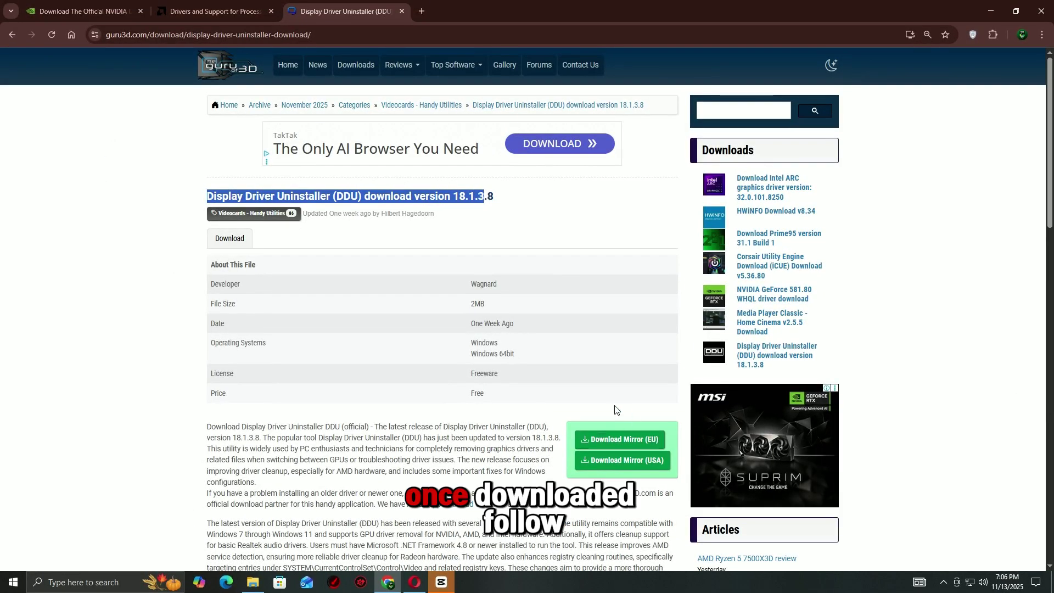
scroll(584, 441, down, 4)
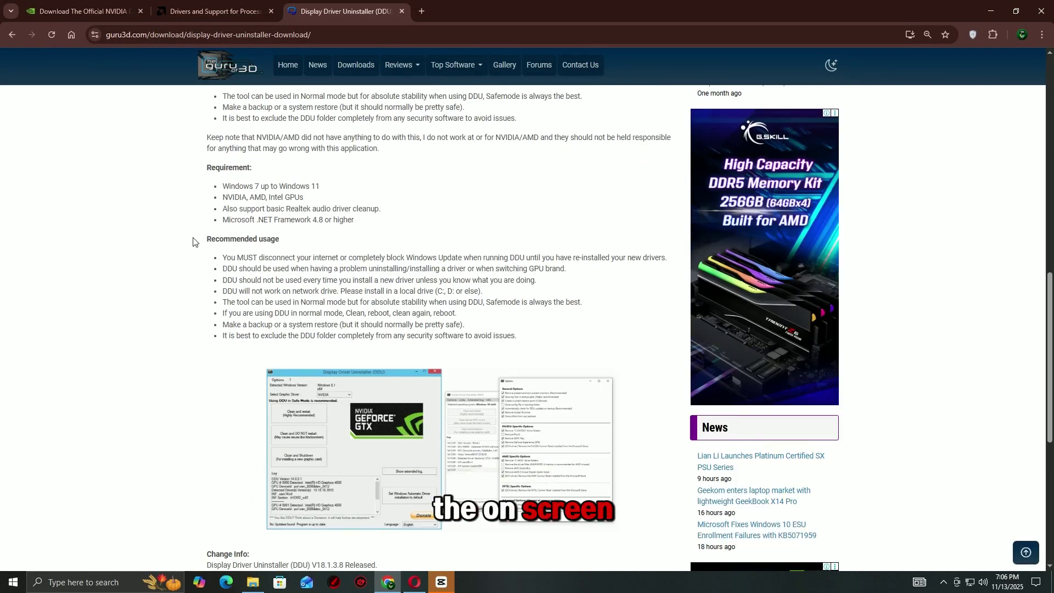
drag(198, 239, 285, 239)
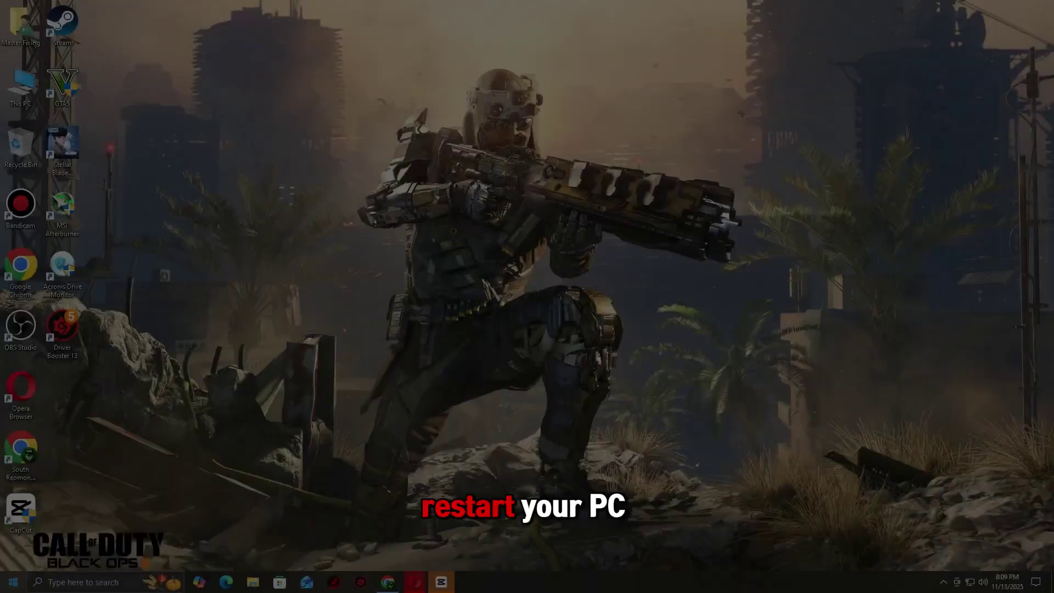
Open the Start menu's power options to reach Restart.
key(super)
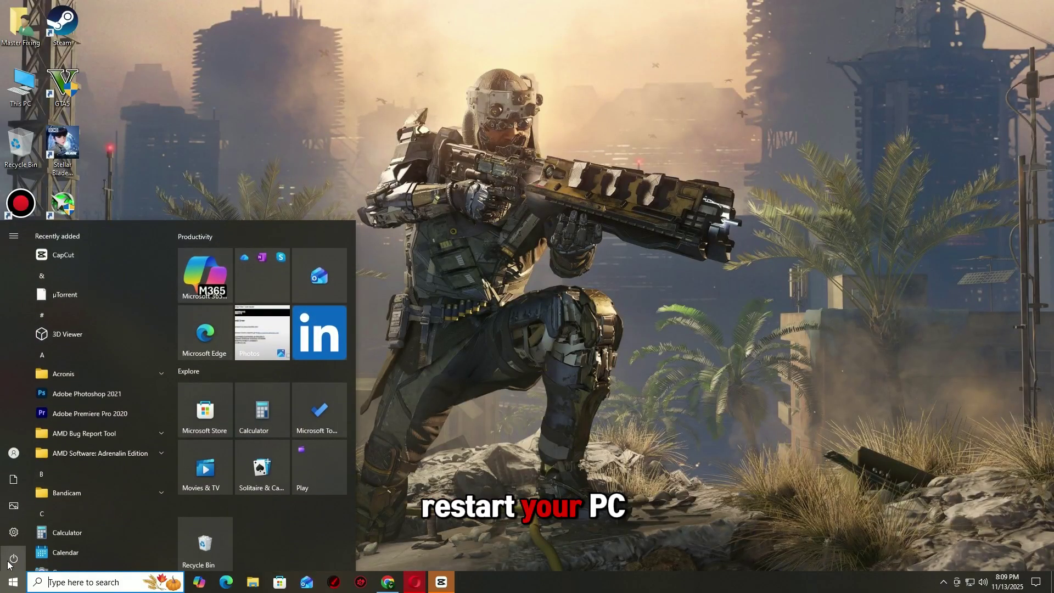
click(13, 558)
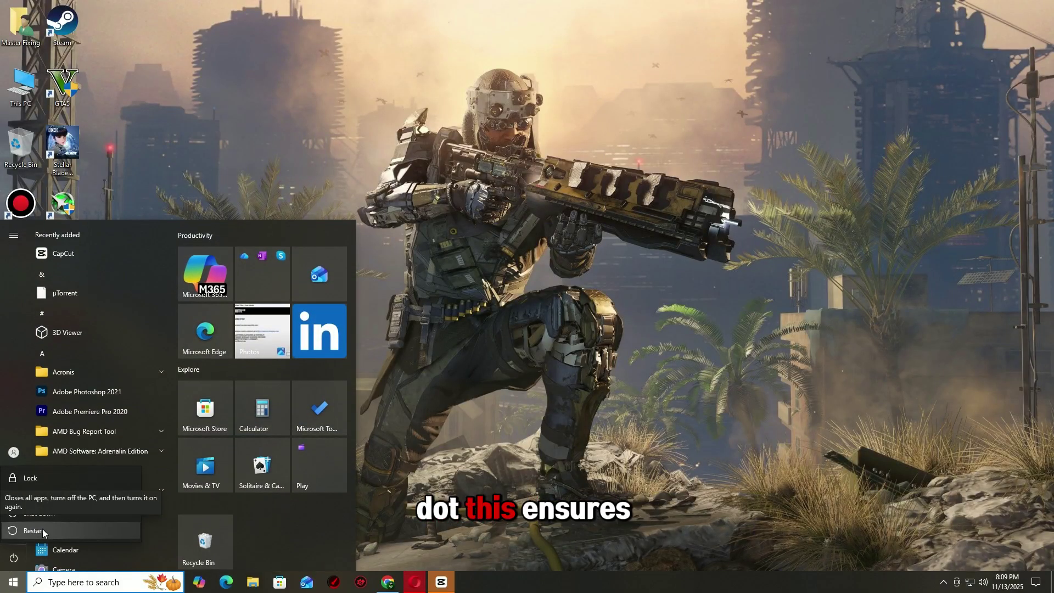